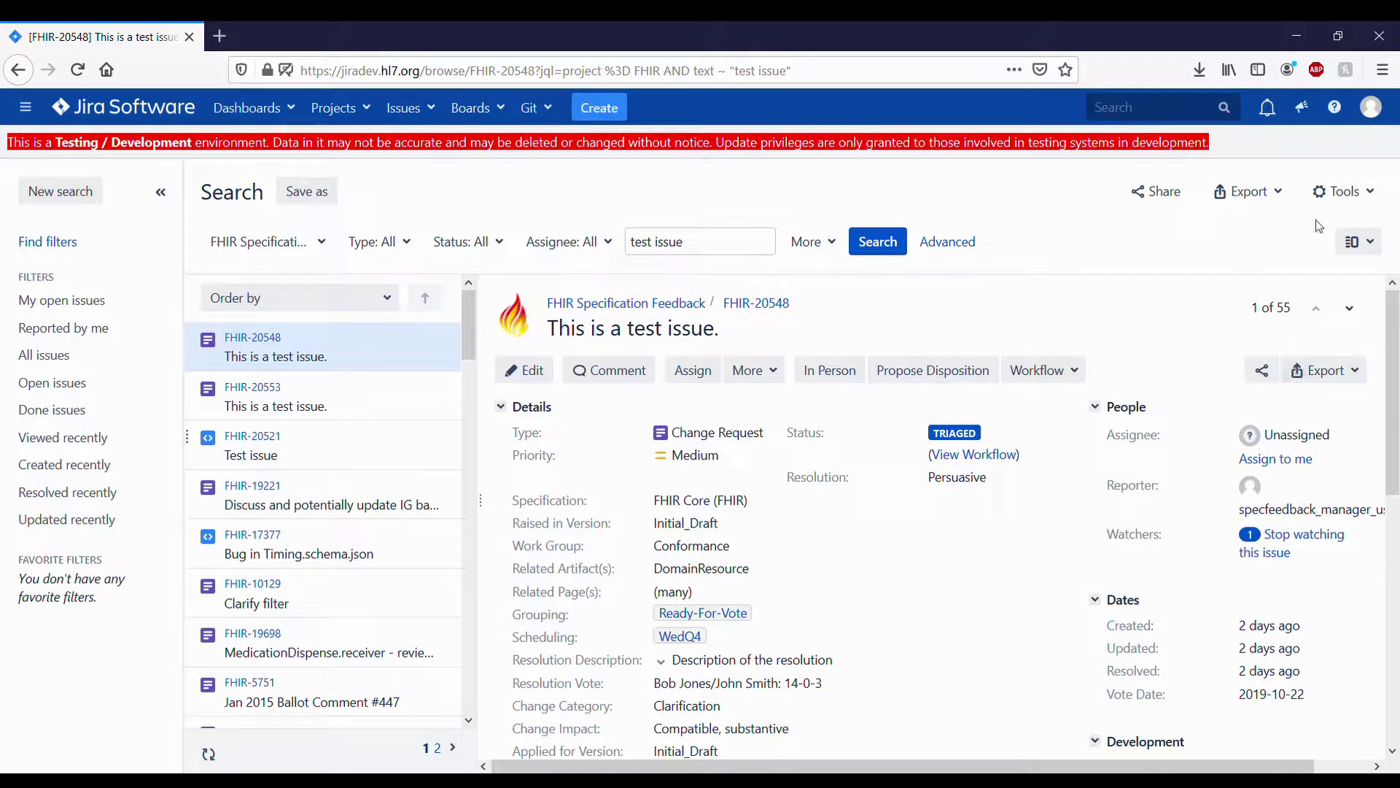
Open the Tools menu to reveal Bulk Change for all 55 'test issue' results
{"action": "left_click", "coordinate": [1354, 198]}
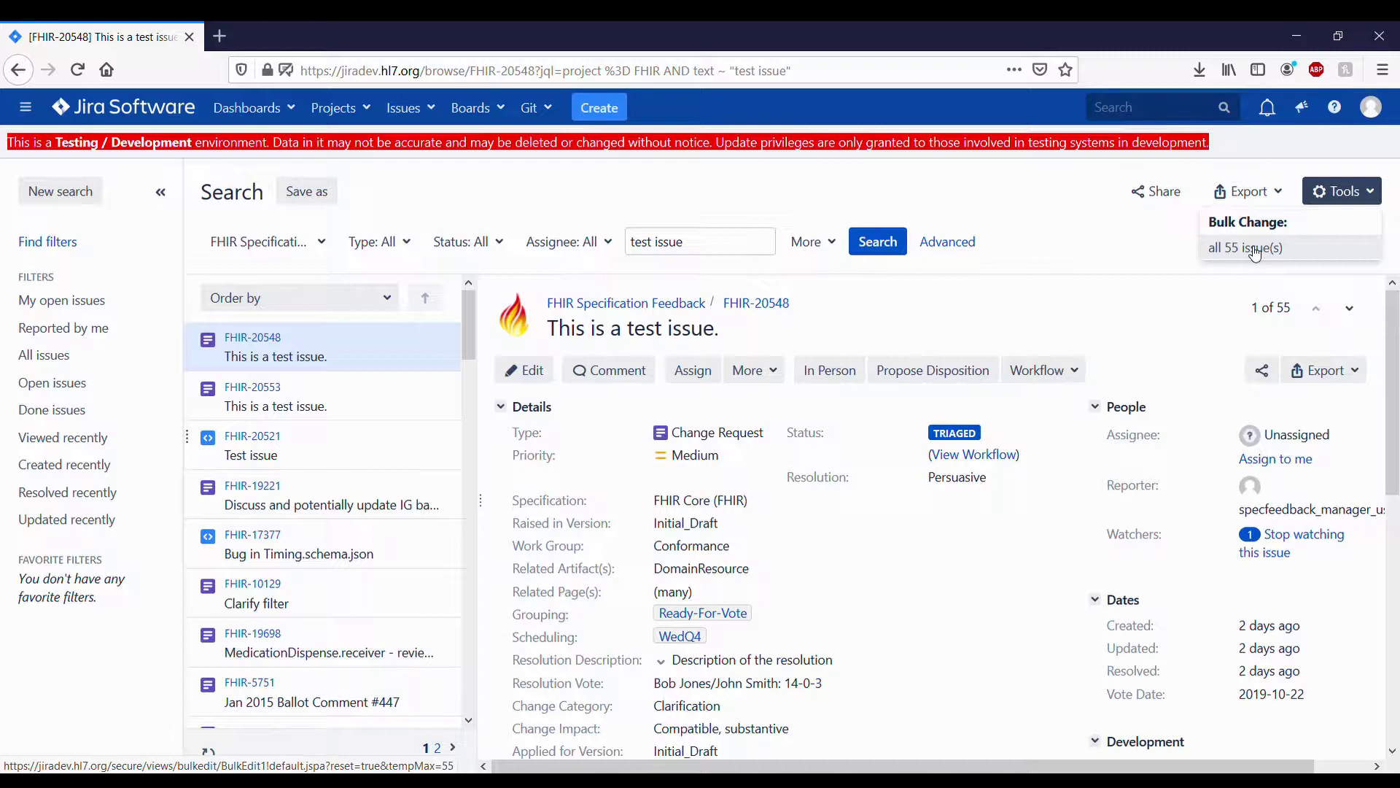
Start a bulk change with only FHIR-20548, FHIR-20553 and FHIR-20521 selected, and continue
{"action": "left_click", "coordinate": [1255, 249]}
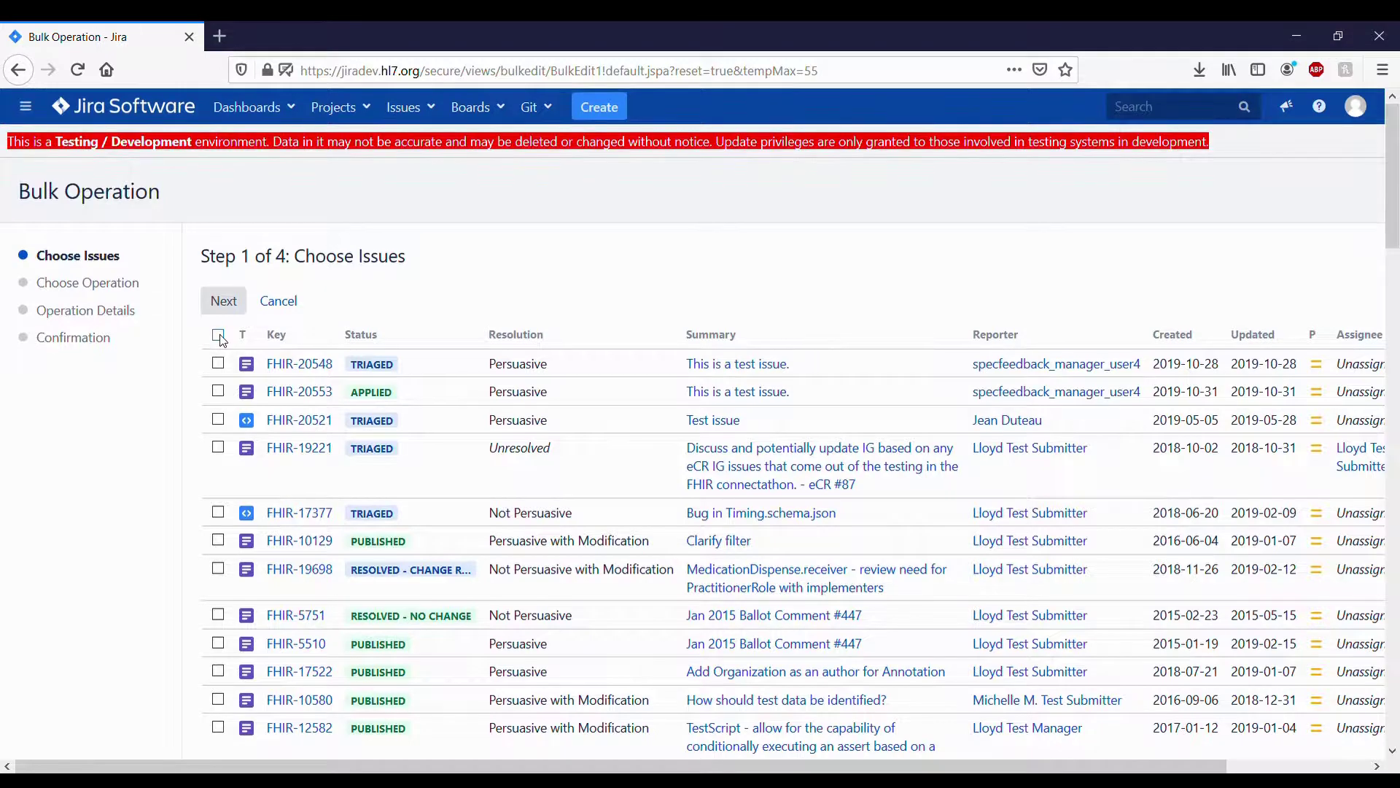
{"action": "scroll", "coordinate": [223, 340], "scroll_direction": "down", "scroll_amount": 10}
{"action": "scroll", "coordinate": [223, 341], "scroll_direction": "up", "scroll_amount": 10}
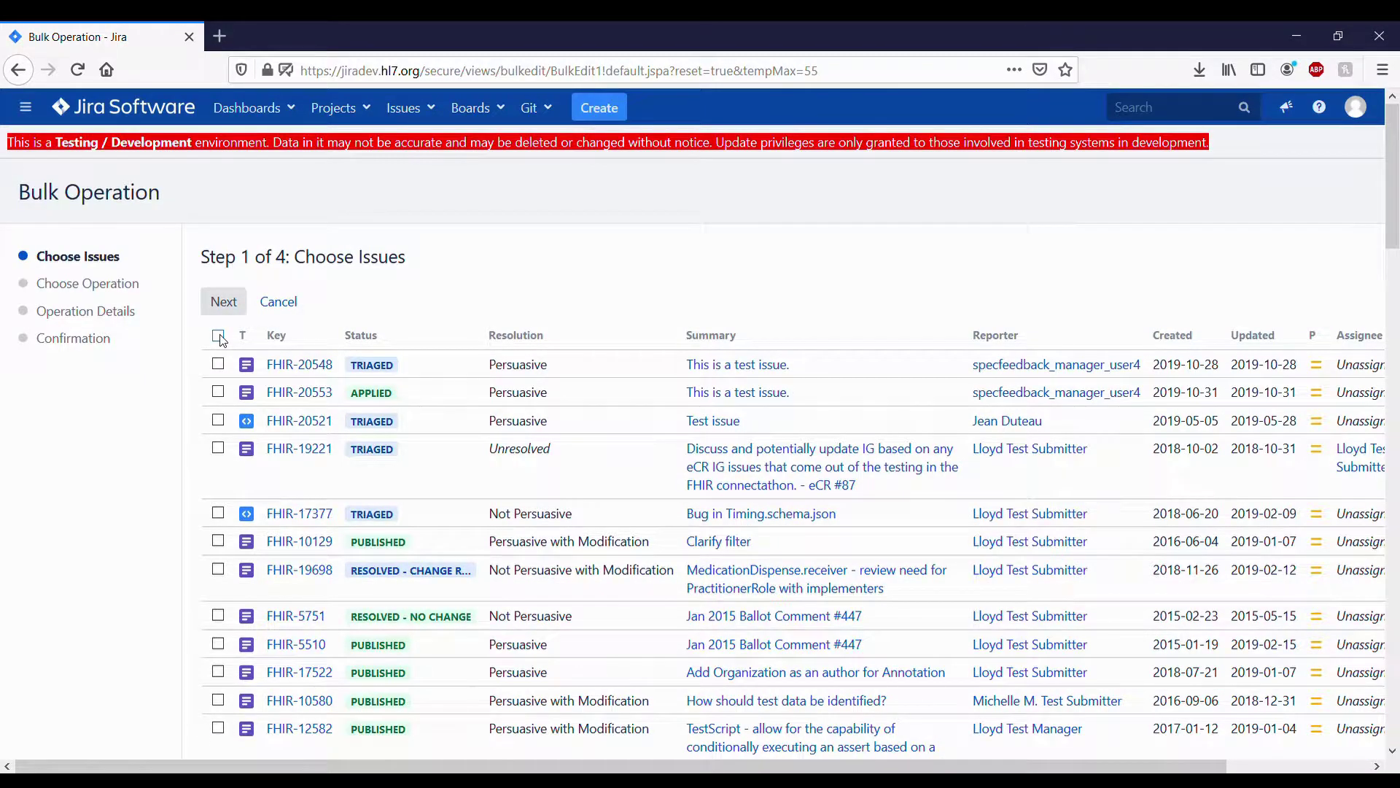
{"action": "left_click", "coordinate": [218, 336]}
{"action": "left_click", "coordinate": [218, 364]}
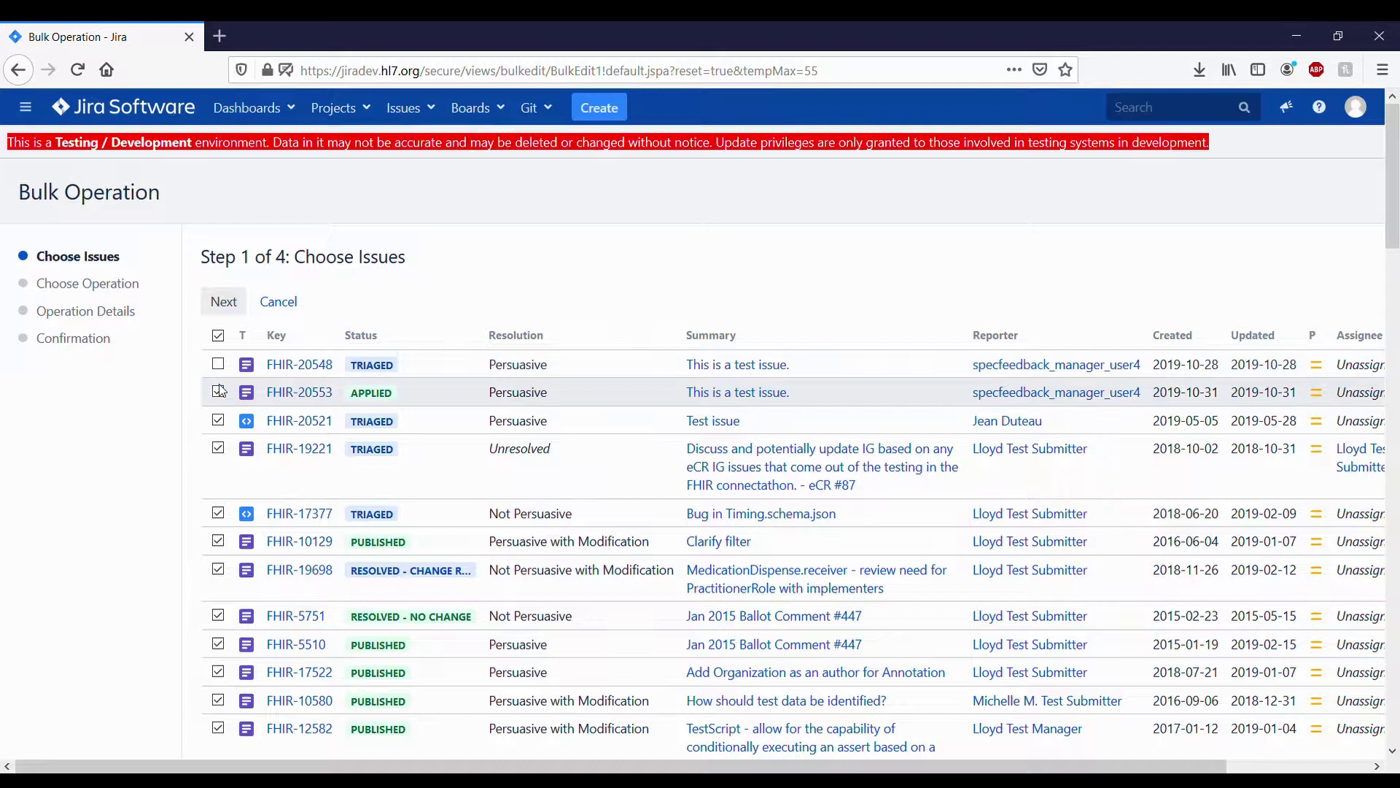
{"action": "left_click", "coordinate": [218, 392]}
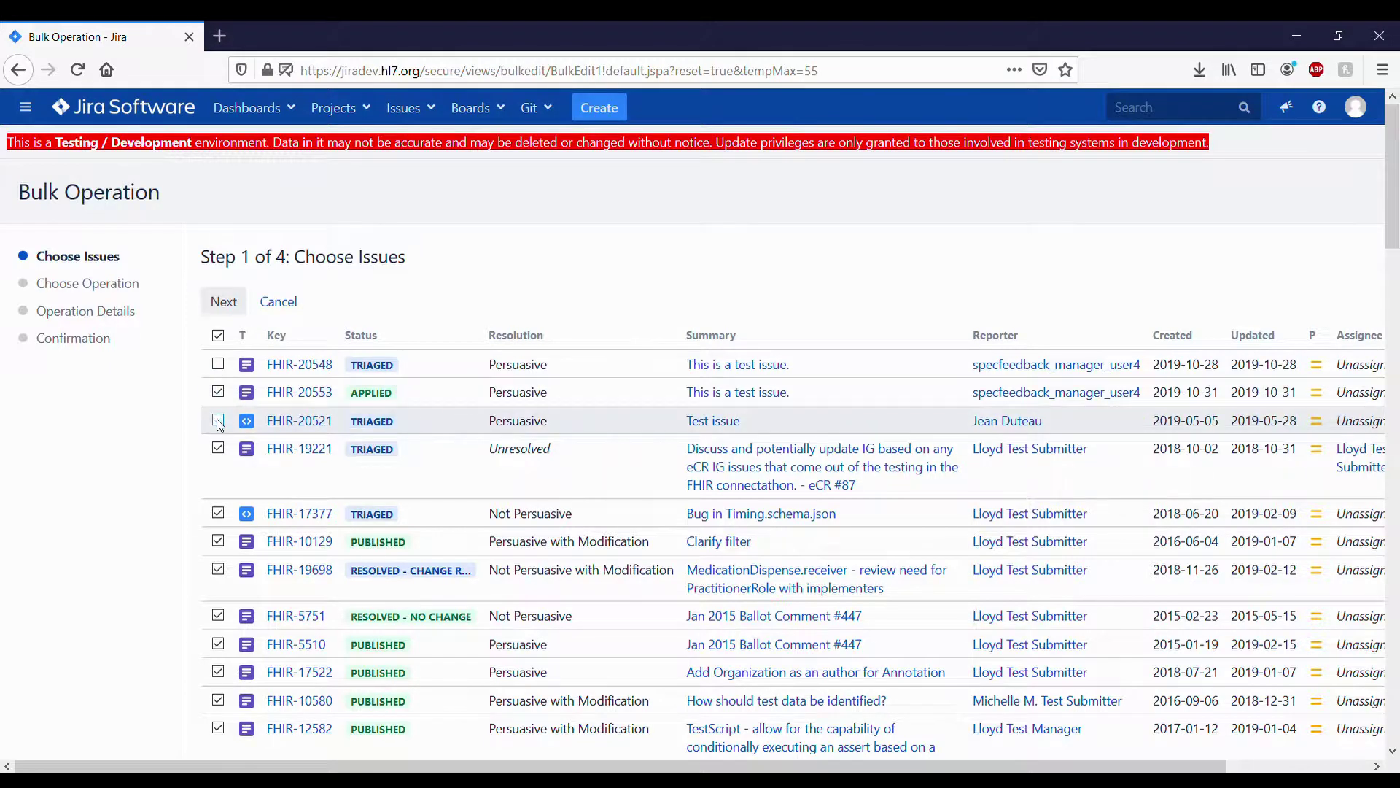
{"action": "left_click", "coordinate": [218, 336]}
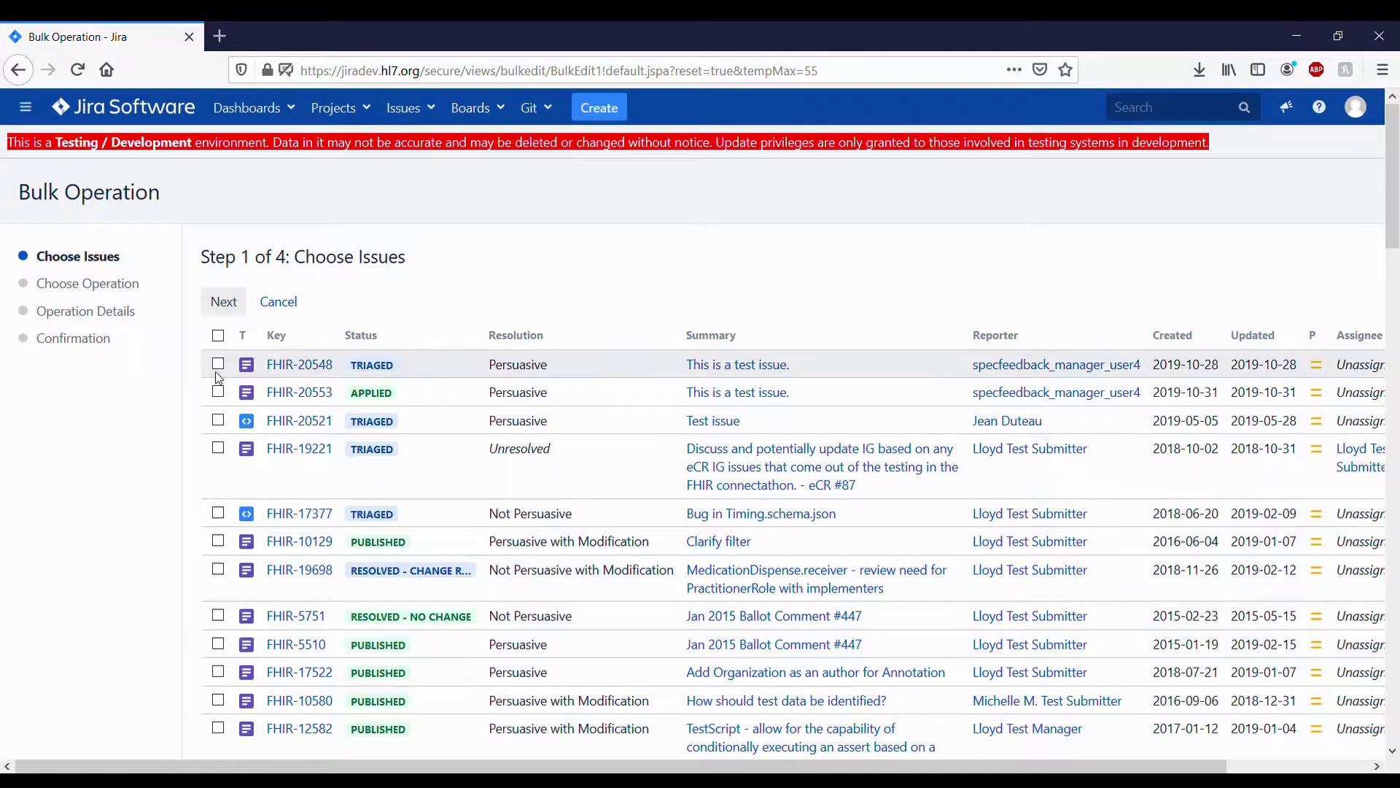
{"action": "left_click", "coordinate": [218, 364]}
{"action": "left_click", "coordinate": [218, 392]}
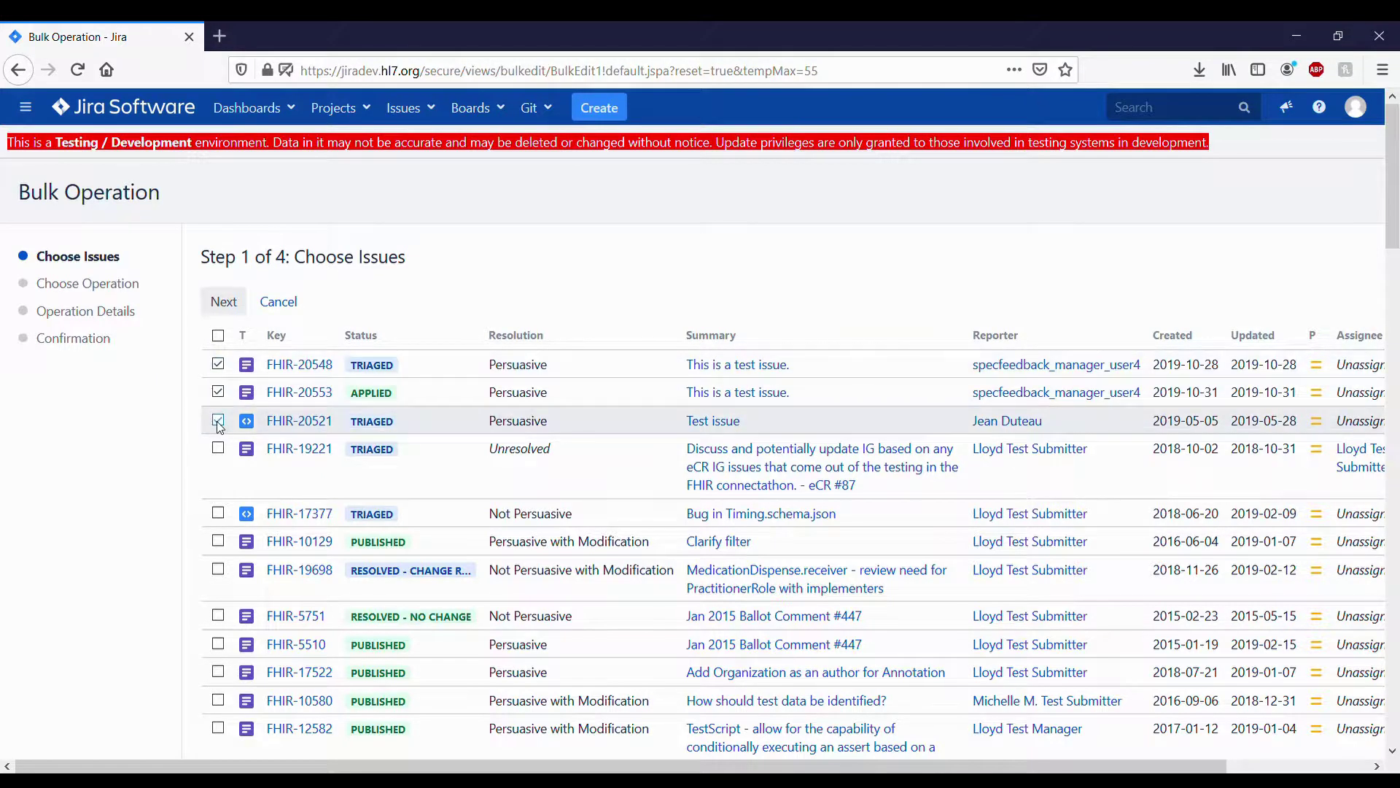
{"action": "left_click", "coordinate": [230, 304]}
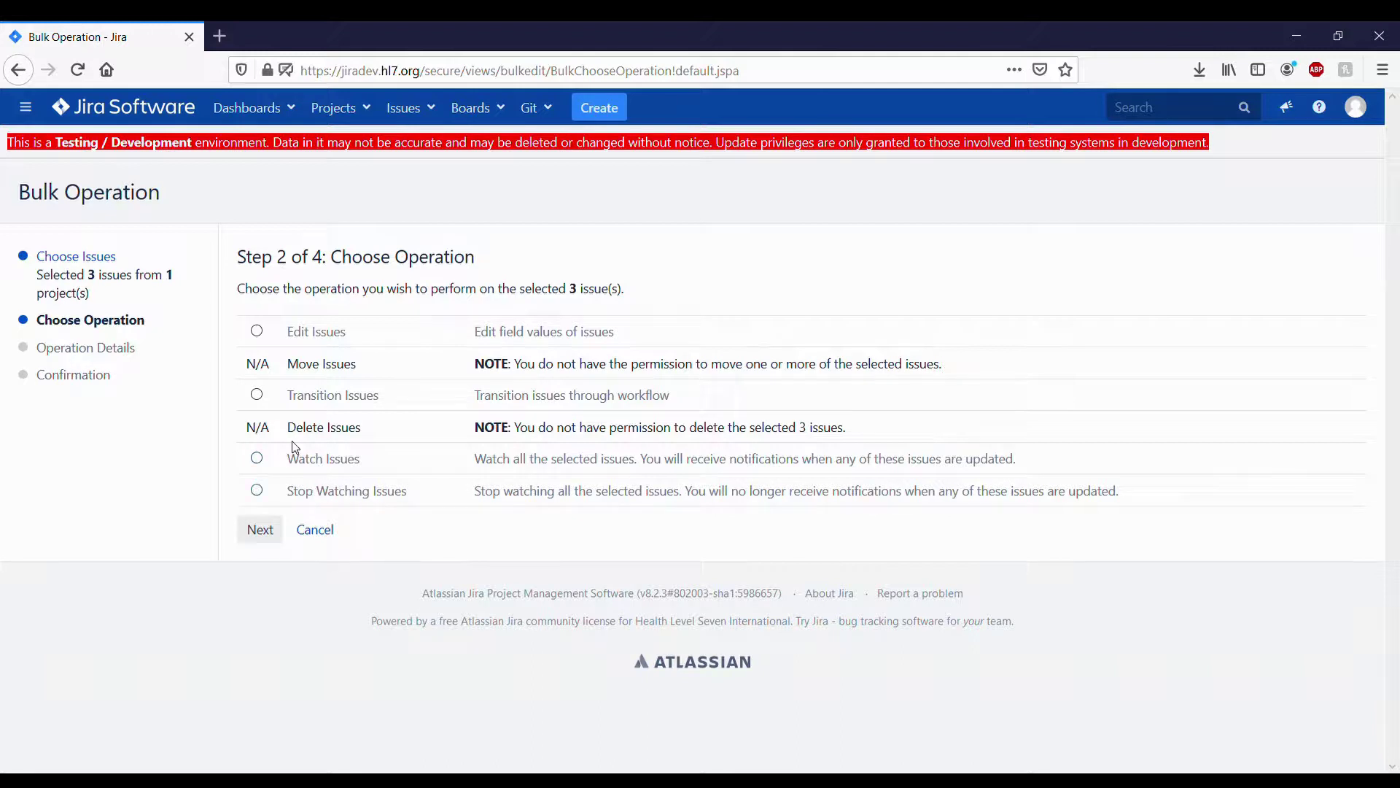
Choose the Edit Issues operation for the three selected issues
{"action": "left_click", "coordinate": [260, 331]}
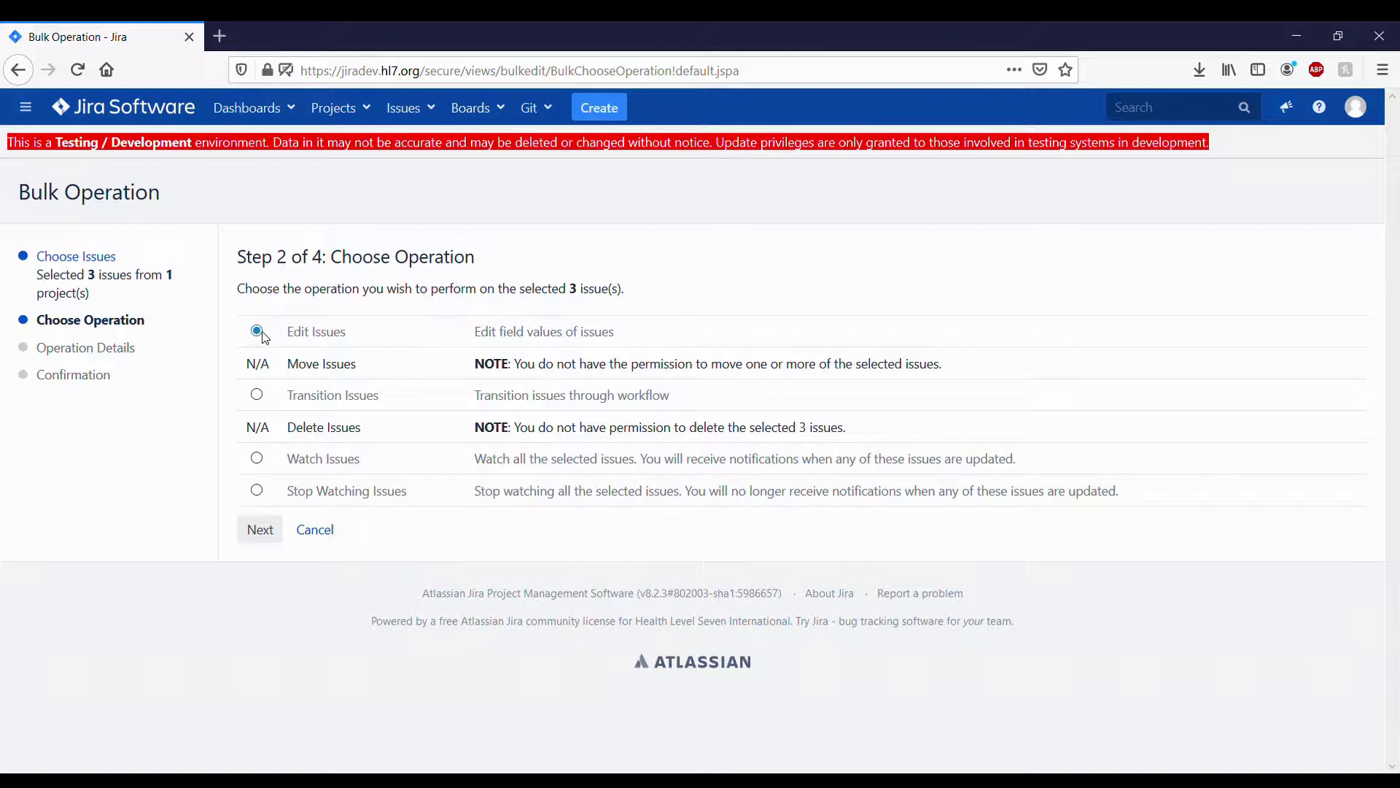
{"action": "left_click", "coordinate": [259, 530]}
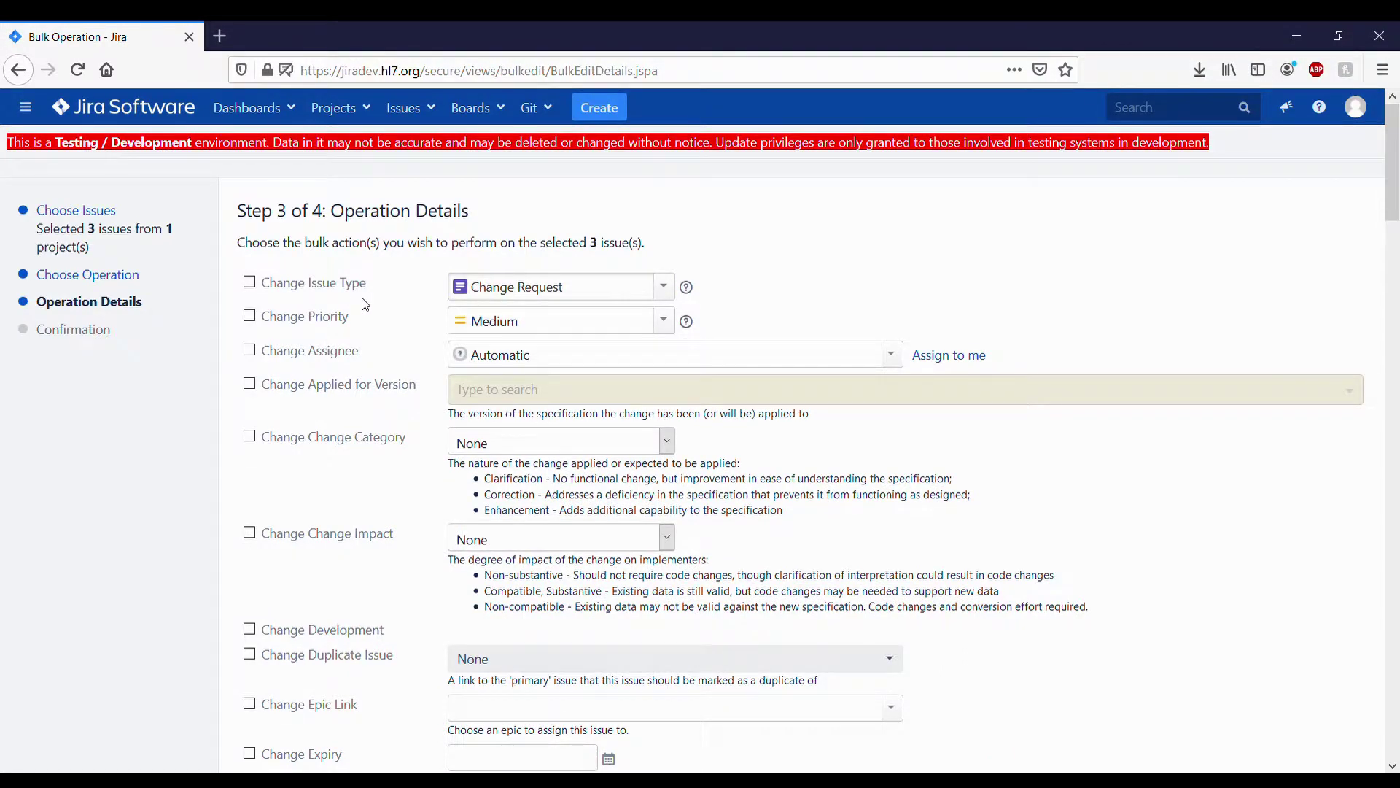
Look through the Issue Type options on the operation-details form without changing anything
{"action": "scroll", "coordinate": [365, 304], "scroll_direction": "down", "scroll_amount": 1}
{"action": "scroll", "coordinate": [365, 304], "scroll_direction": "down", "scroll_amount": 3}
{"action": "scroll", "coordinate": [366, 304], "scroll_direction": "down", "scroll_amount": 2}
{"action": "scroll", "coordinate": [365, 304], "scroll_direction": "up", "scroll_amount": 6}
{"action": "left_click", "coordinate": [663, 288]}
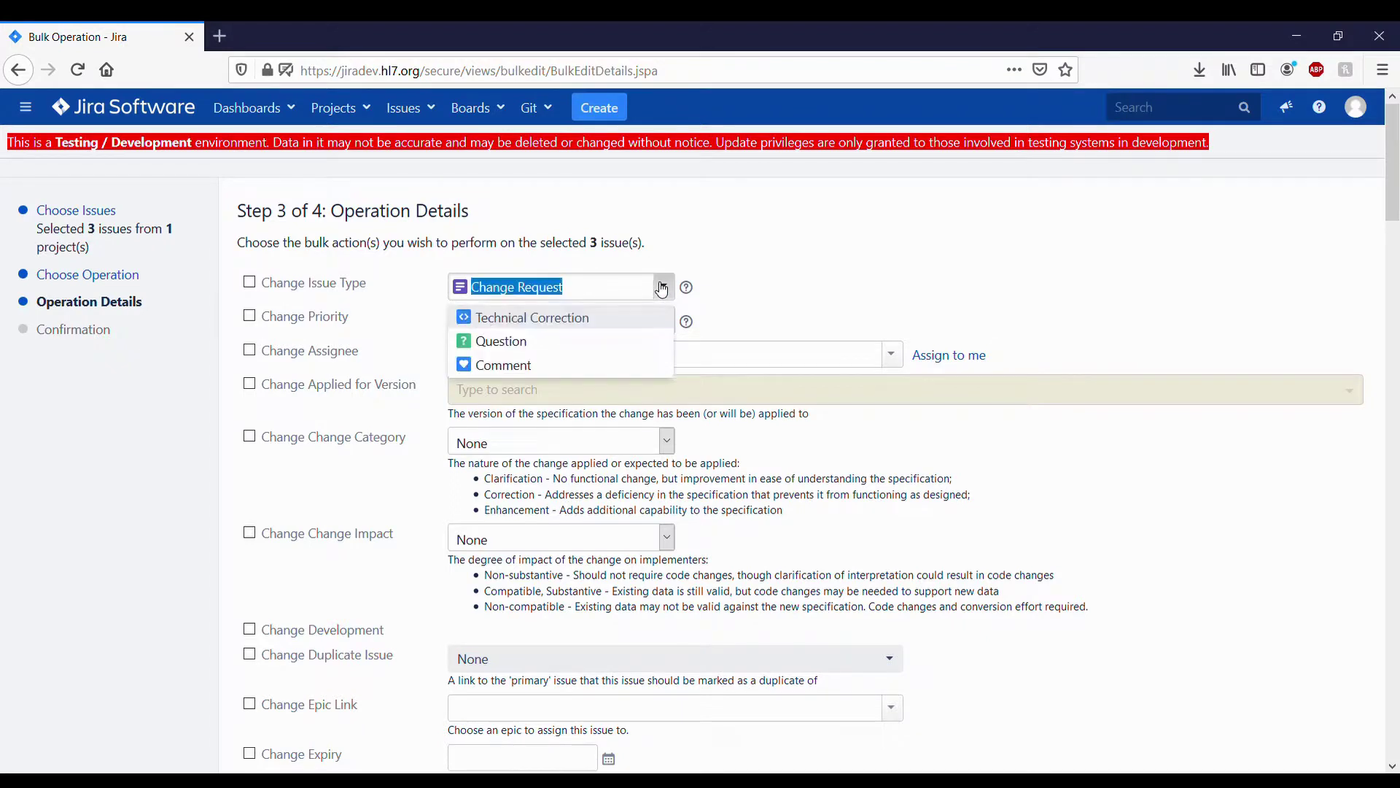
{"action": "left_click", "coordinate": [756, 288]}
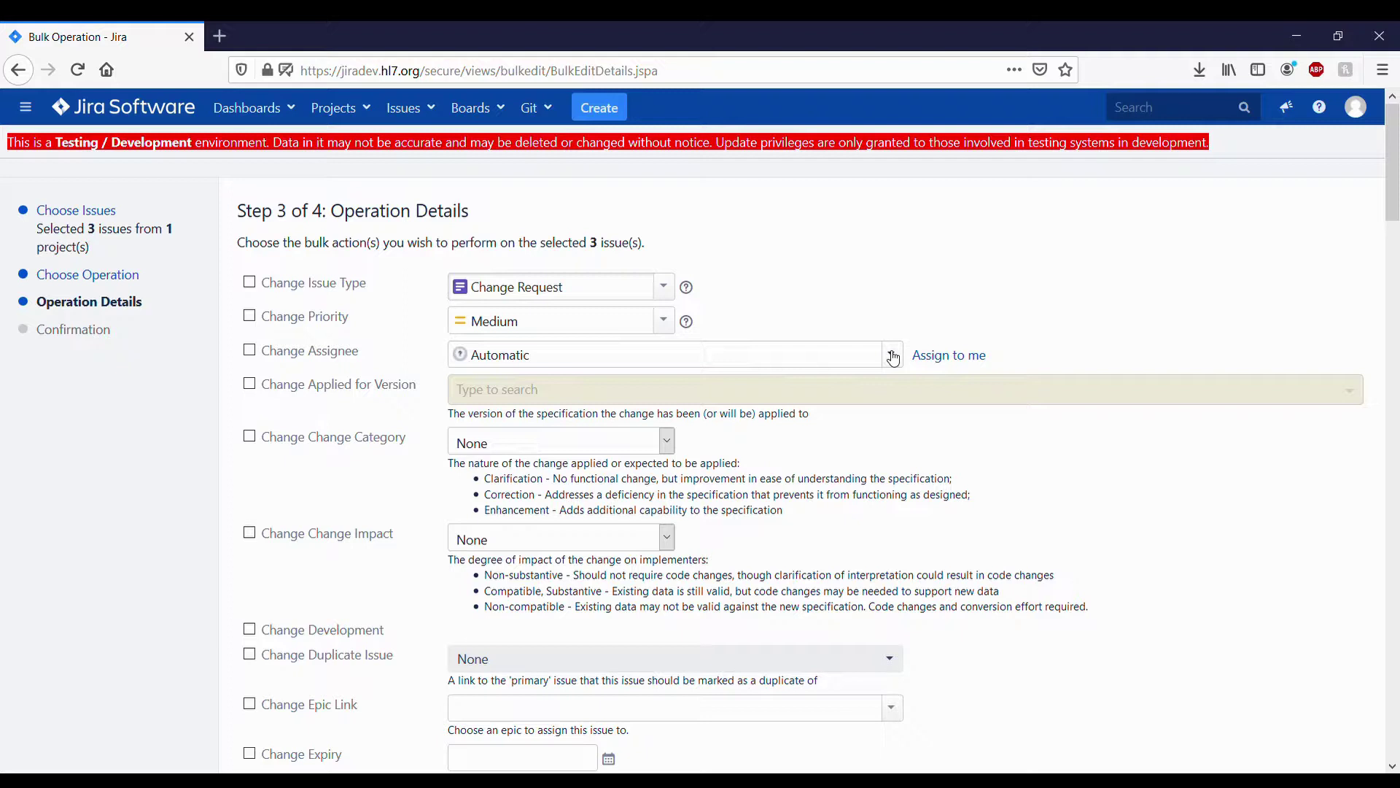
Expand Unavailable Actions and highlight the note about missing versions
{"action": "scroll", "coordinate": [507, 359], "scroll_direction": "down", "scroll_amount": 3}
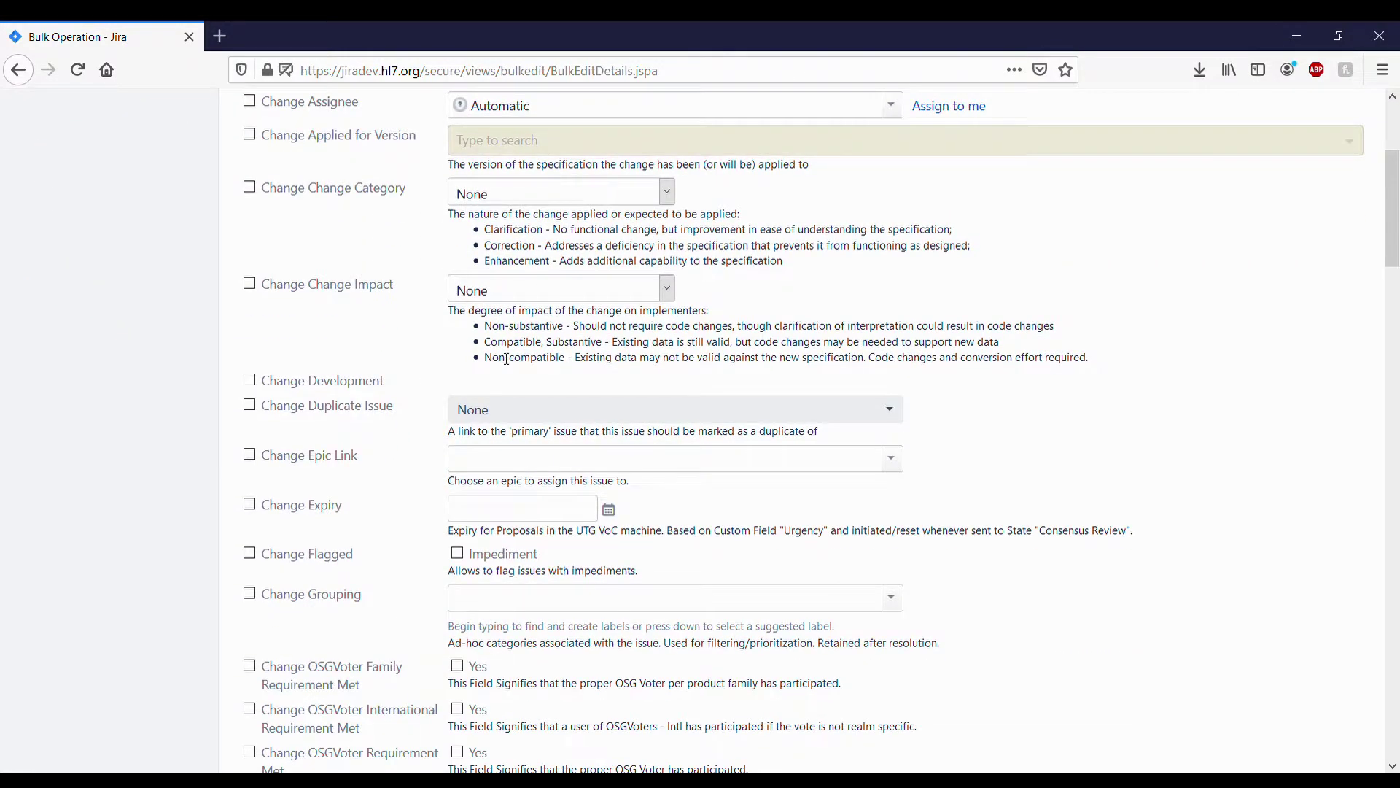
{"action": "scroll", "coordinate": [506, 358], "scroll_direction": "down", "scroll_amount": 4}
{"action": "scroll", "coordinate": [503, 359], "scroll_direction": "down", "scroll_amount": 5}
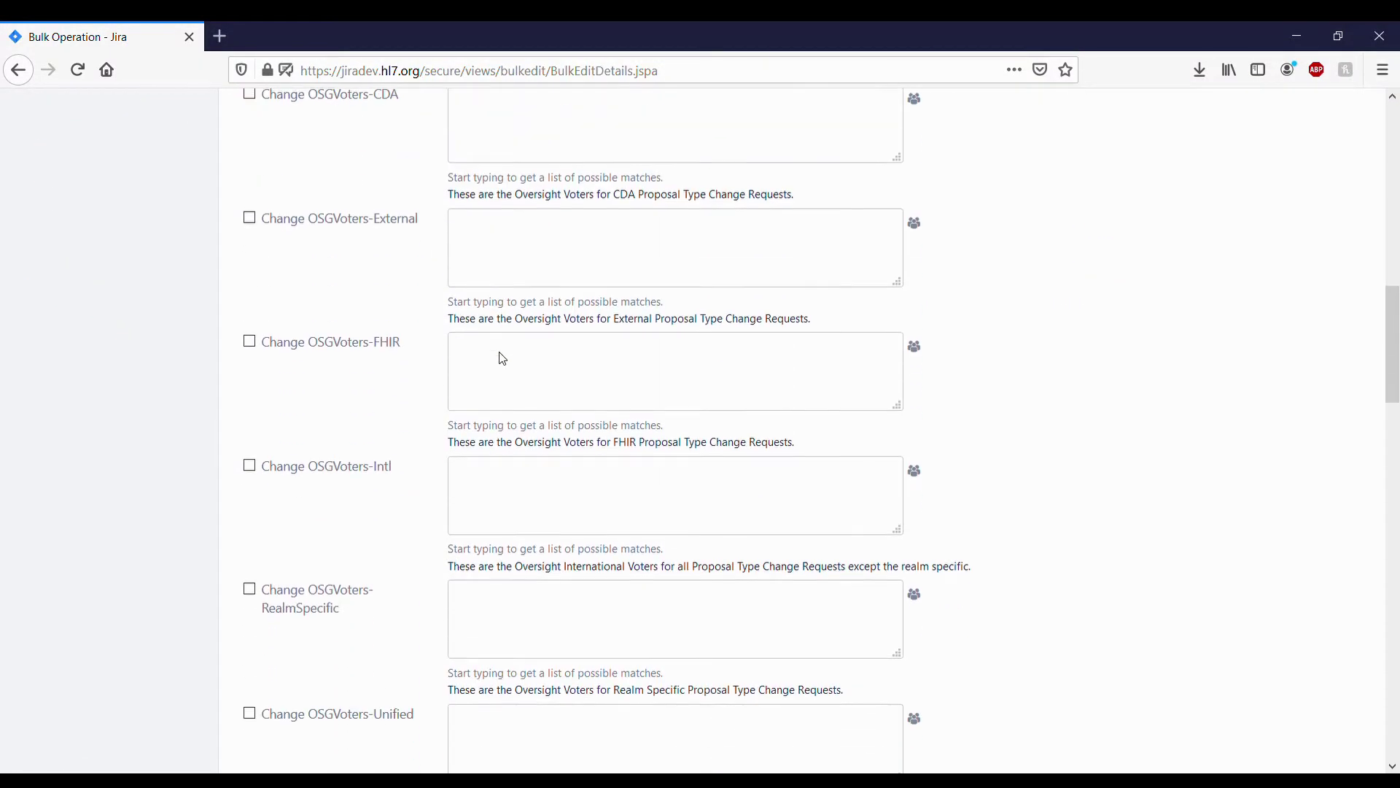
{"action": "scroll", "coordinate": [502, 359], "scroll_direction": "down", "scroll_amount": 5}
{"action": "scroll", "coordinate": [504, 359], "scroll_direction": "down", "scroll_amount": 4}
{"action": "scroll", "coordinate": [505, 358], "scroll_direction": "down", "scroll_amount": 5}
{"action": "scroll", "coordinate": [507, 358], "scroll_direction": "down", "scroll_amount": 1}
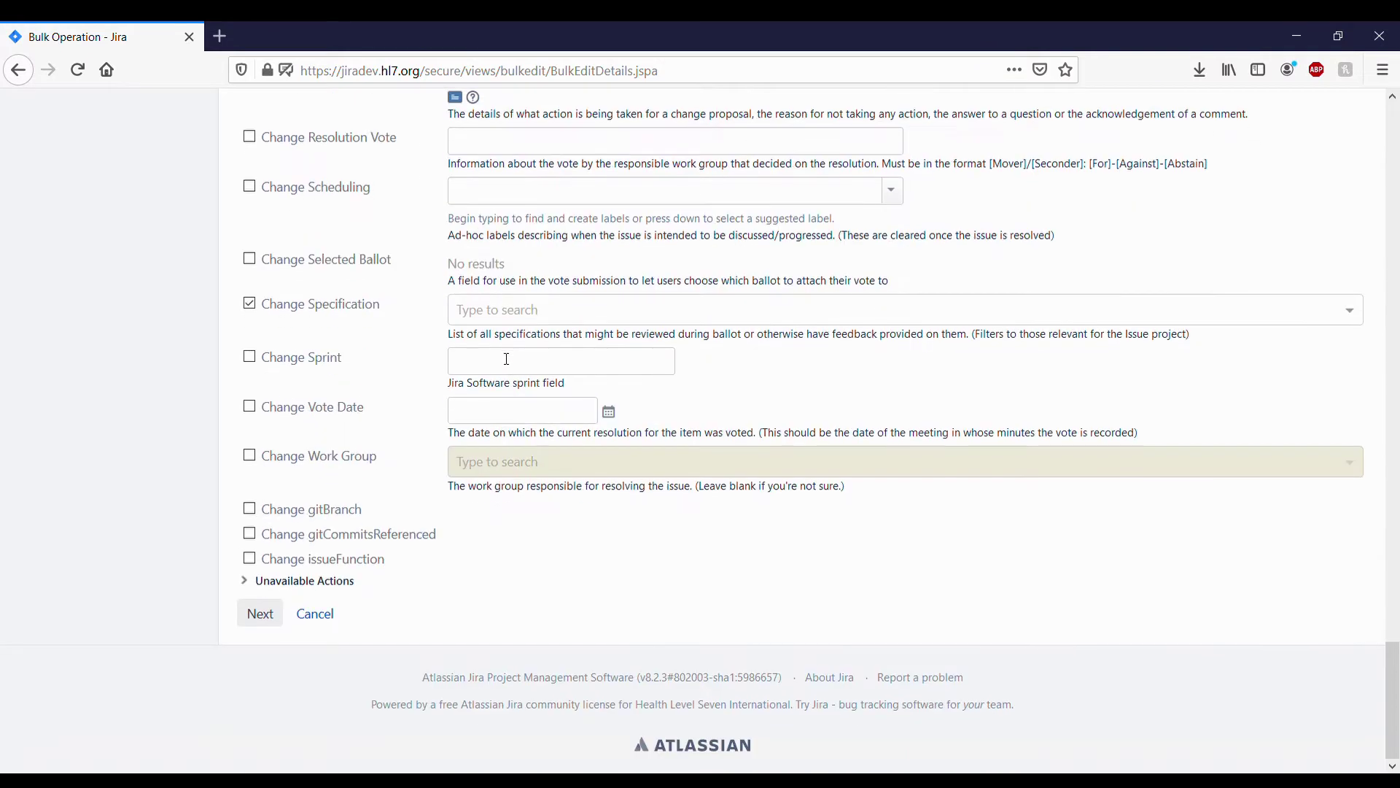
{"action": "left_click", "coordinate": [253, 584]}
{"action": "scroll", "coordinate": [248, 586], "scroll_direction": "down", "scroll_amount": 1}
{"action": "scroll", "coordinate": [248, 585], "scroll_direction": "down", "scroll_amount": 6}
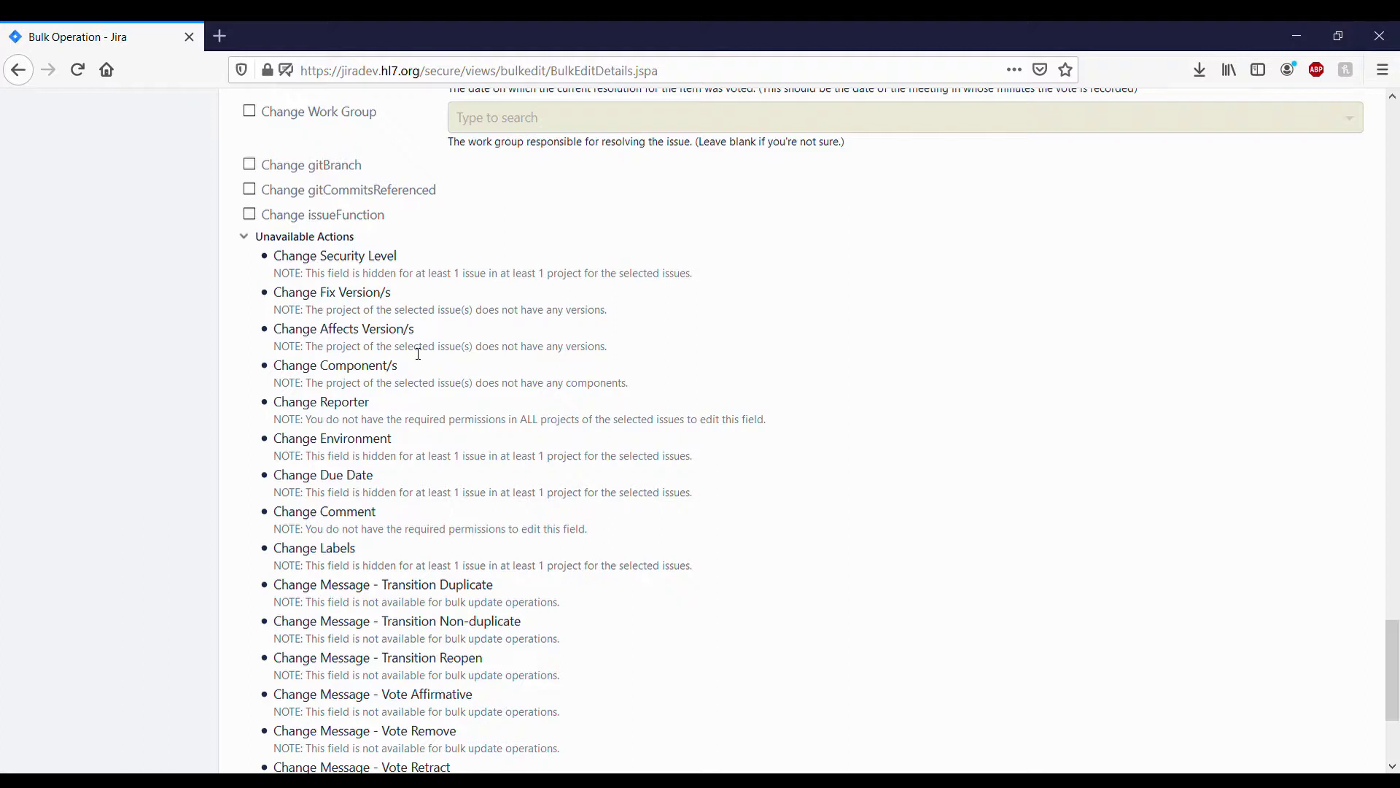
{"action": "left_click_drag", "start_coordinate": [408, 347], "coordinate": [622, 351]}
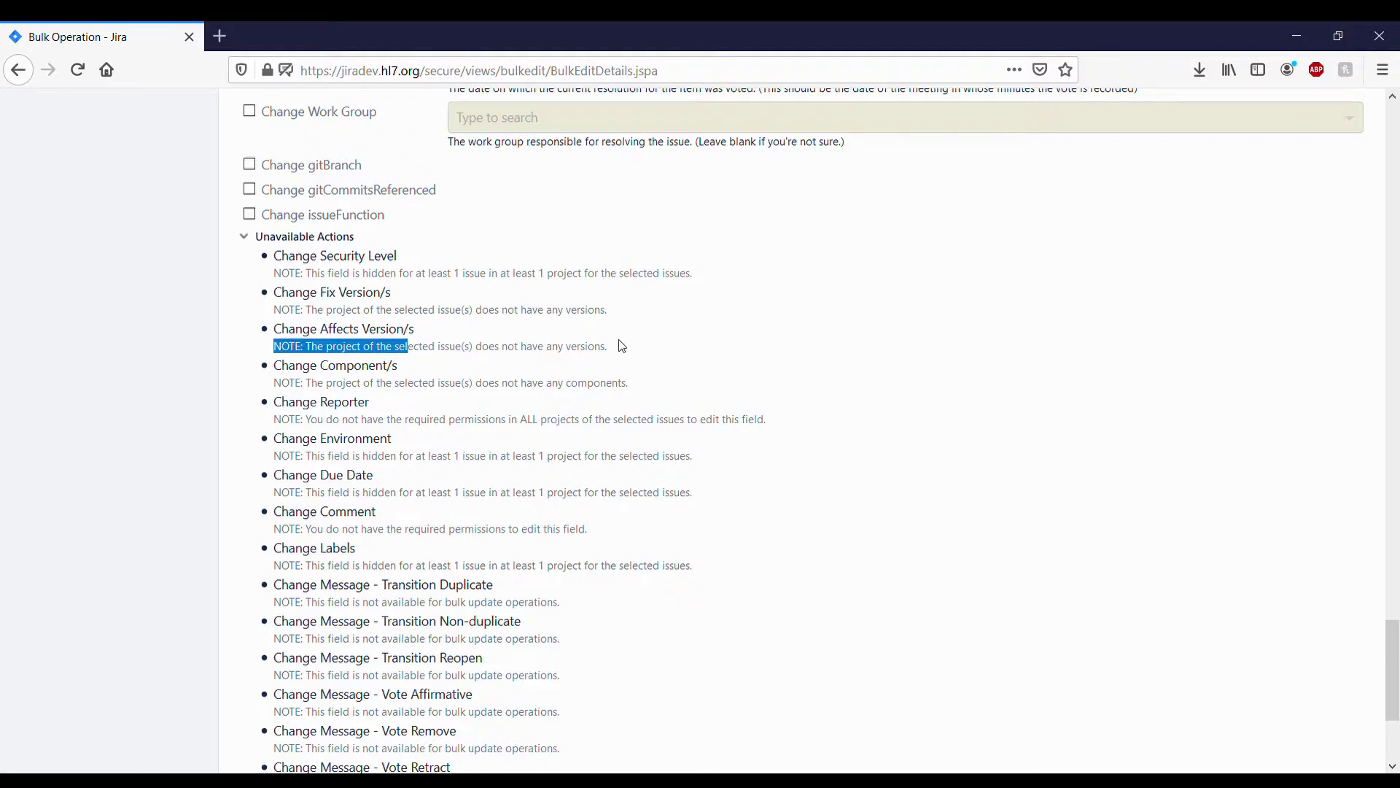
Set Change Issue Type to Technical Correction
{"action": "left_click", "coordinate": [750, 353]}
{"action": "scroll", "coordinate": [751, 354], "scroll_direction": "down", "scroll_amount": 3}
{"action": "scroll", "coordinate": [754, 354], "scroll_direction": "up", "scroll_amount": 10}
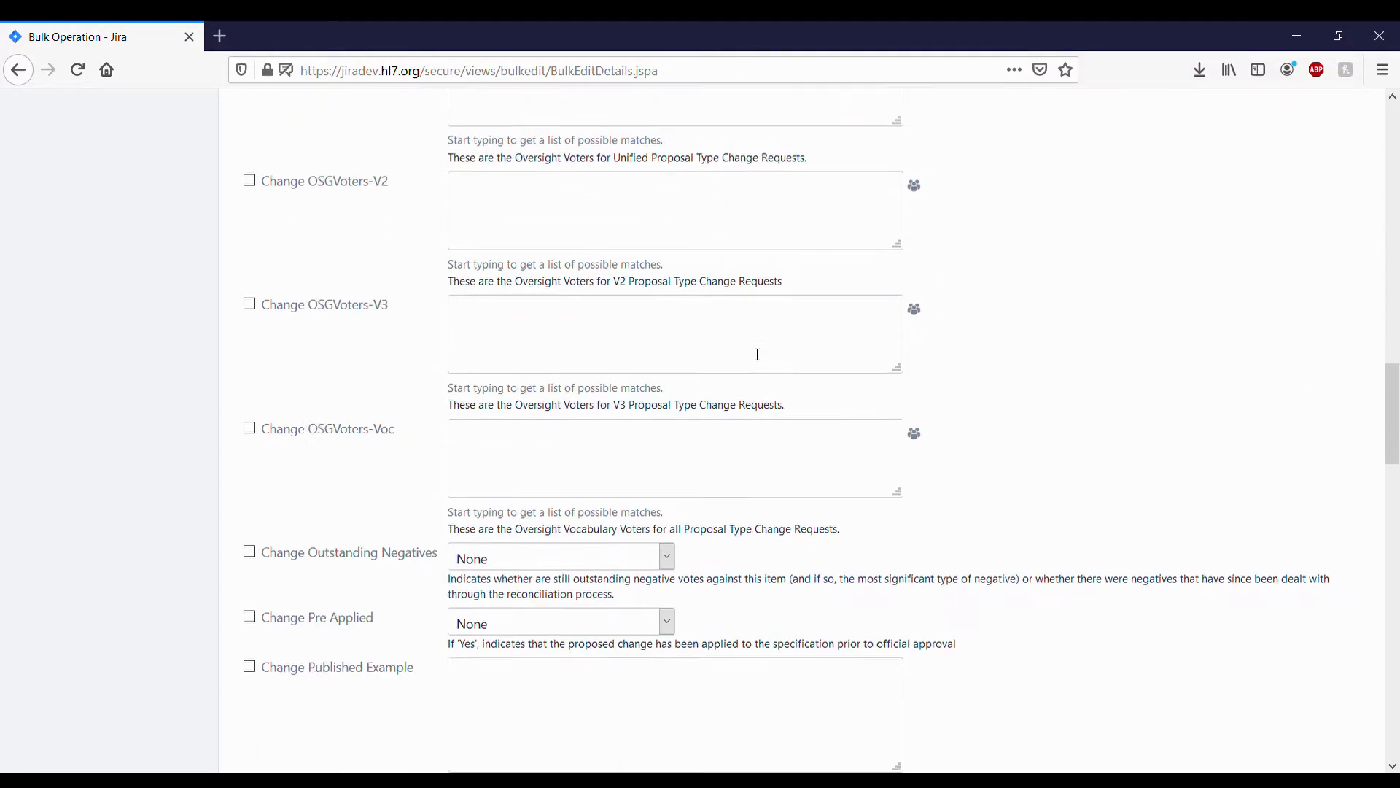
{"action": "scroll", "coordinate": [754, 354], "scroll_direction": "up", "scroll_amount": 3}
{"action": "scroll", "coordinate": [753, 354], "scroll_direction": "up", "scroll_amount": 5}
{"action": "scroll", "coordinate": [754, 355], "scroll_direction": "up", "scroll_amount": 5}
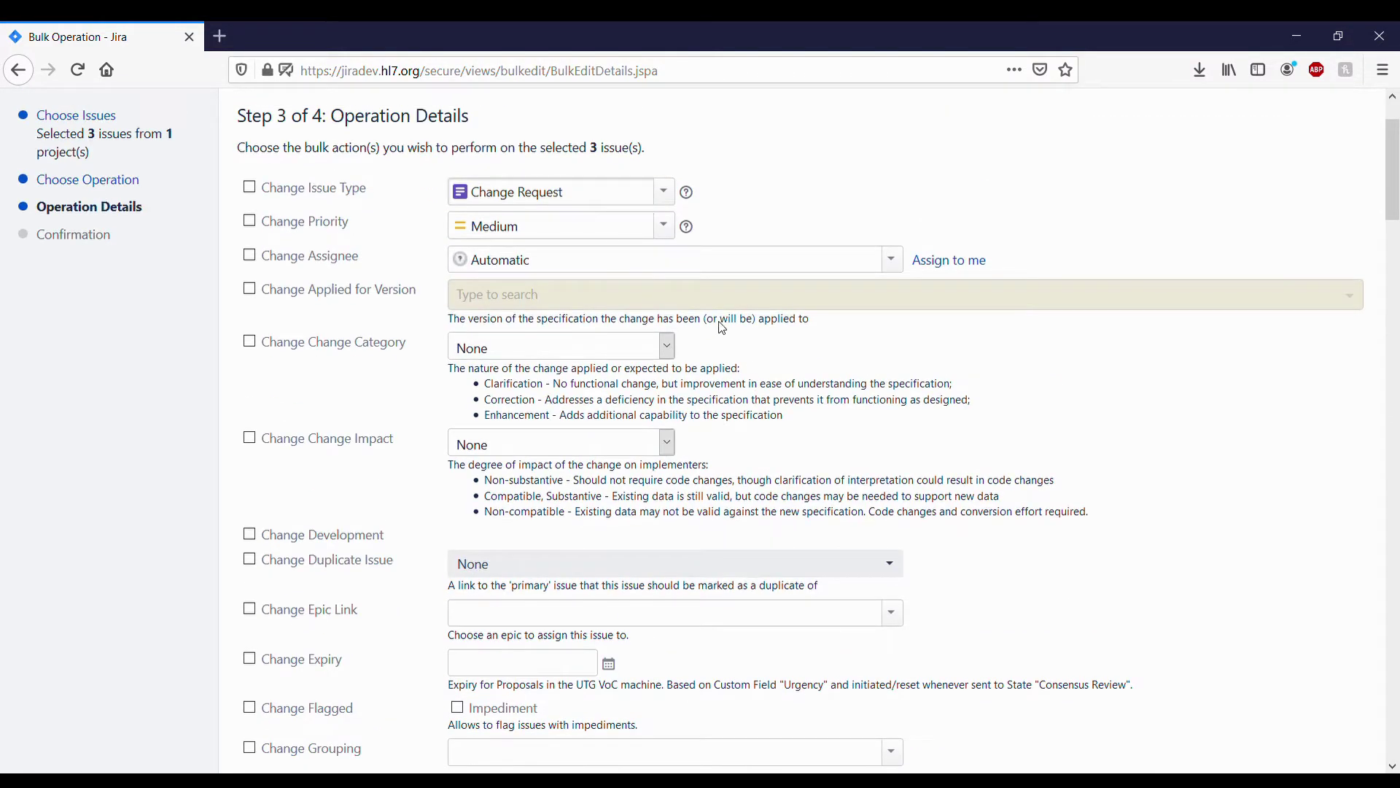
{"action": "left_click", "coordinate": [665, 195]}
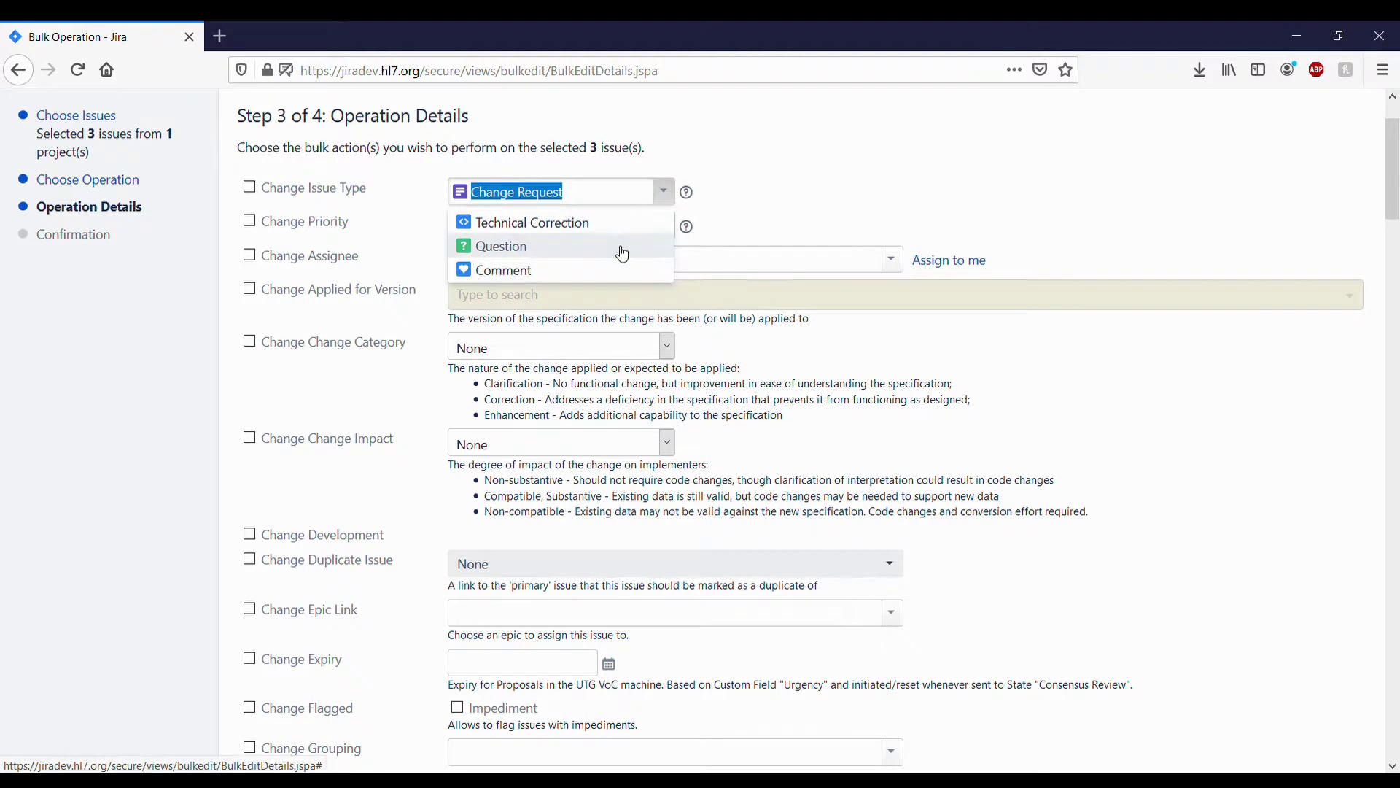
{"action": "left_click", "coordinate": [616, 223]}
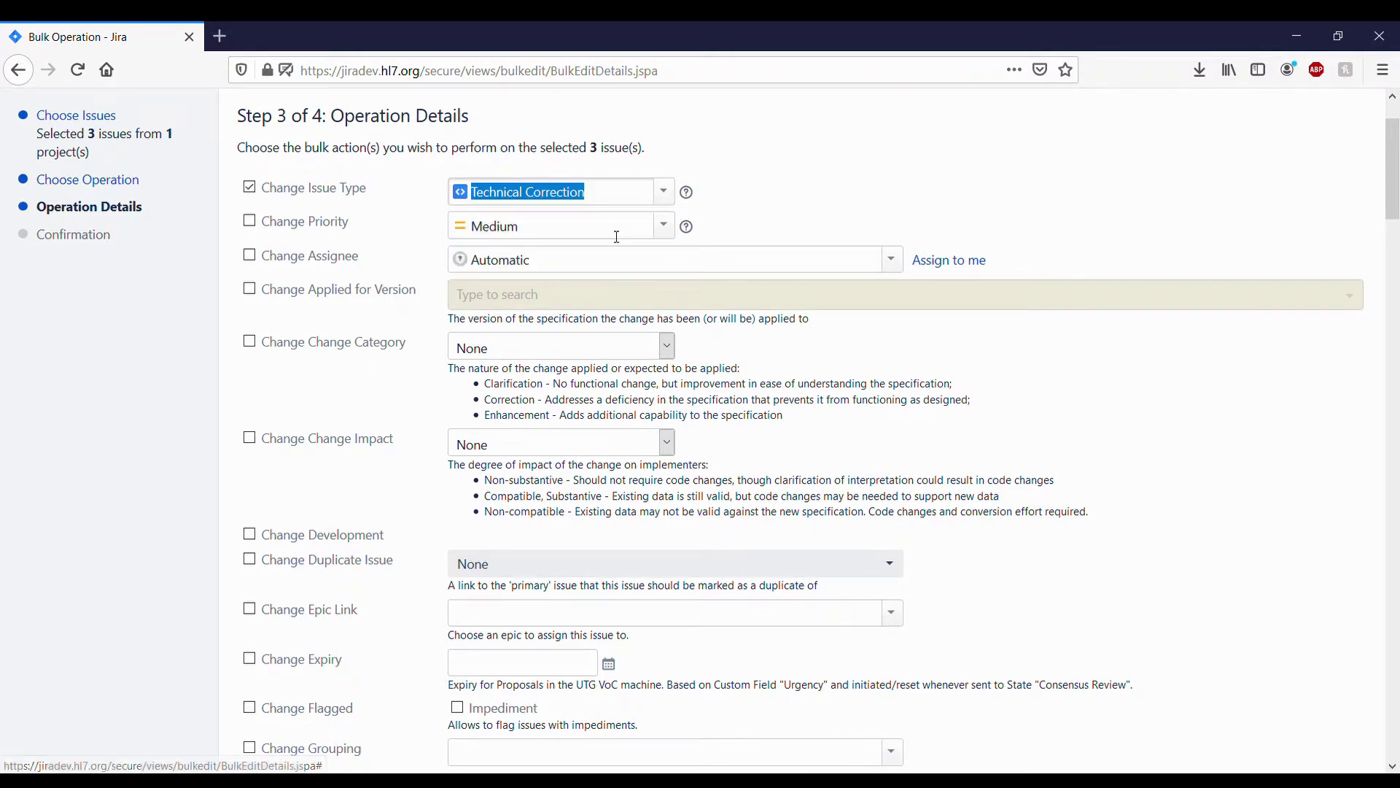
Submit the issue type change to the next wizard step
{"action": "scroll", "coordinate": [616, 237], "scroll_direction": "down", "scroll_amount": 10}
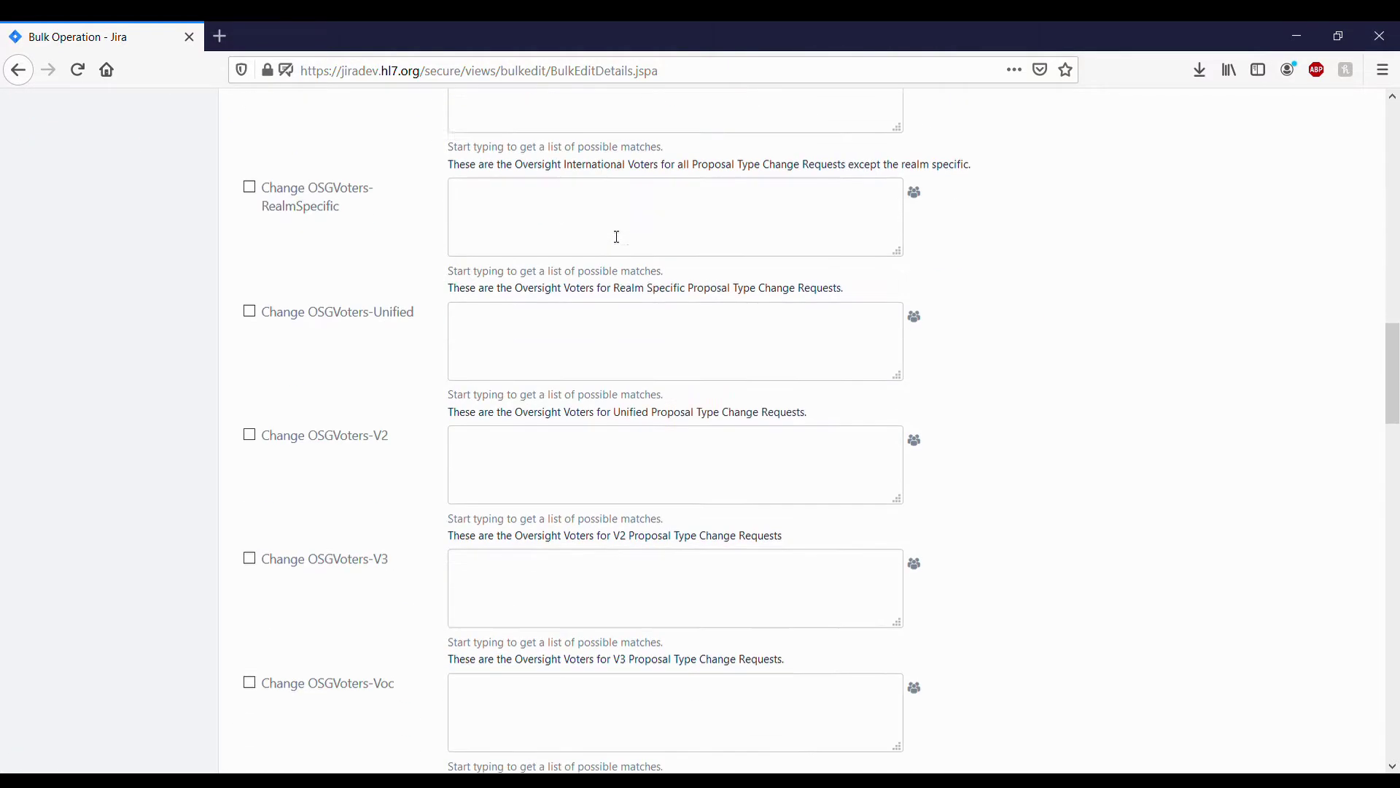
{"action": "scroll", "coordinate": [617, 237], "scroll_direction": "down", "scroll_amount": 10}
{"action": "scroll", "coordinate": [616, 237], "scroll_direction": "down", "scroll_amount": 10}
{"action": "scroll", "coordinate": [616, 238], "scroll_direction": "down", "scroll_amount": 10}
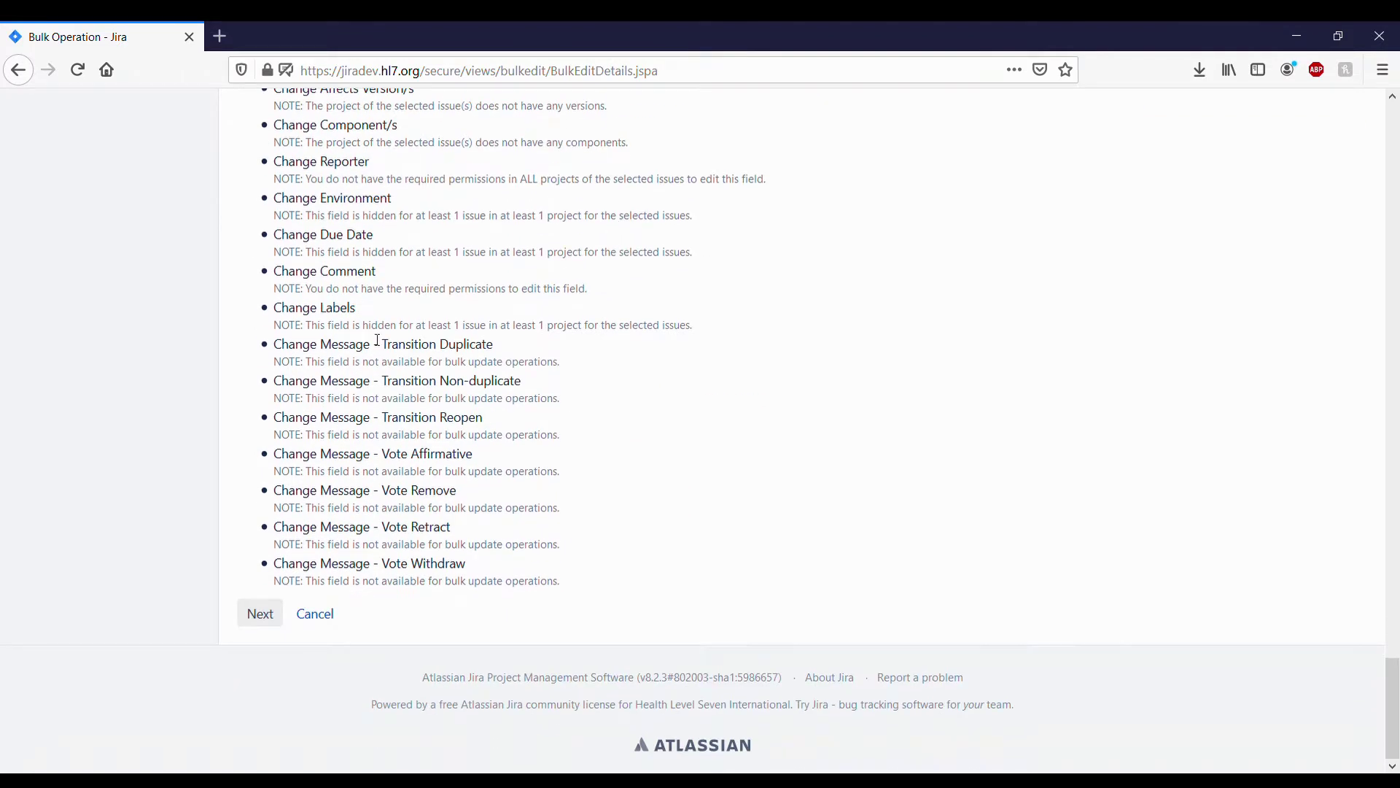
{"action": "left_click", "coordinate": [271, 615]}
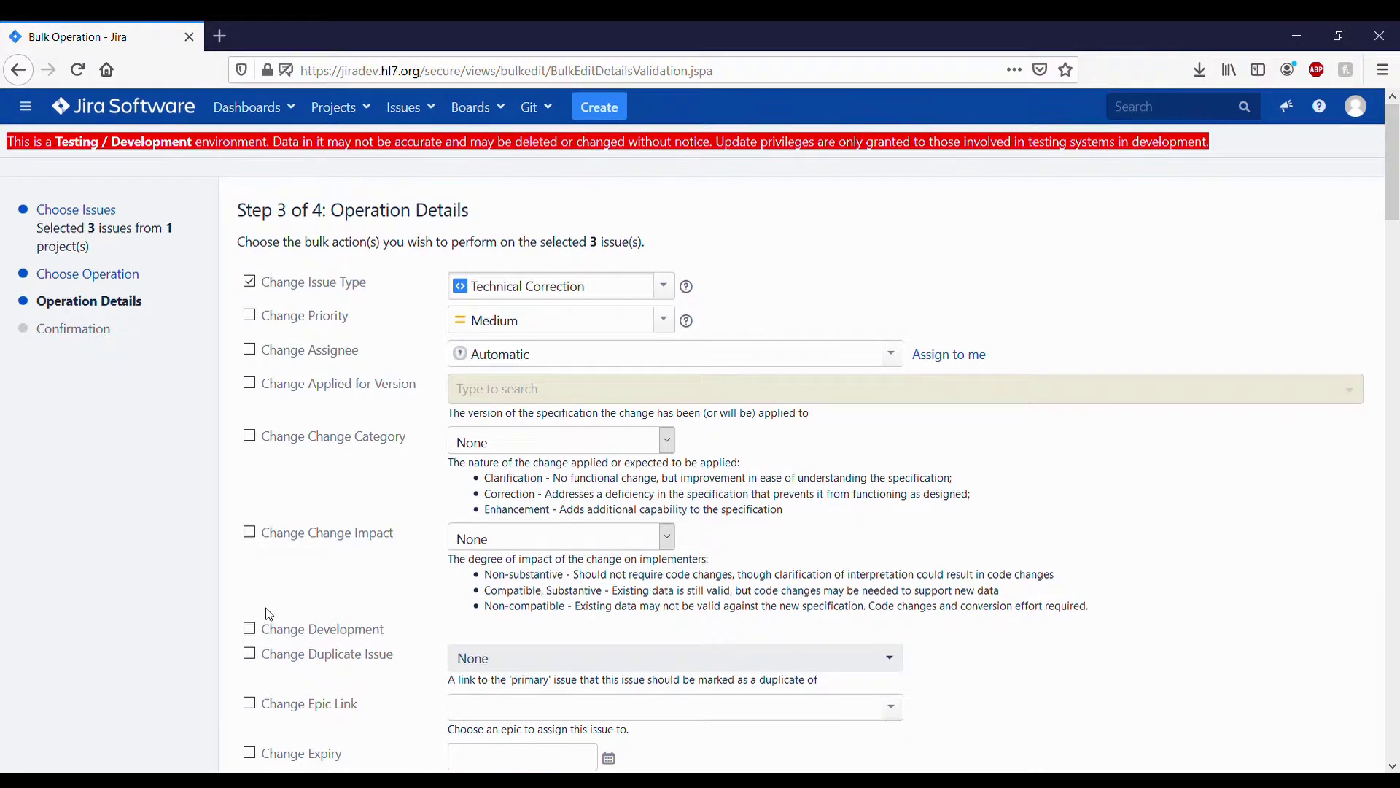
Untick Change Specification so only the issue type is edited, and resubmit
{"action": "scroll", "coordinate": [269, 614], "scroll_direction": "down", "scroll_amount": 10}
{"action": "scroll", "coordinate": [269, 614], "scroll_direction": "down", "scroll_amount": 3}
{"action": "scroll", "coordinate": [269, 614], "scroll_direction": "down", "scroll_amount": 6}
{"action": "scroll", "coordinate": [269, 614], "scroll_direction": "down", "scroll_amount": 5}
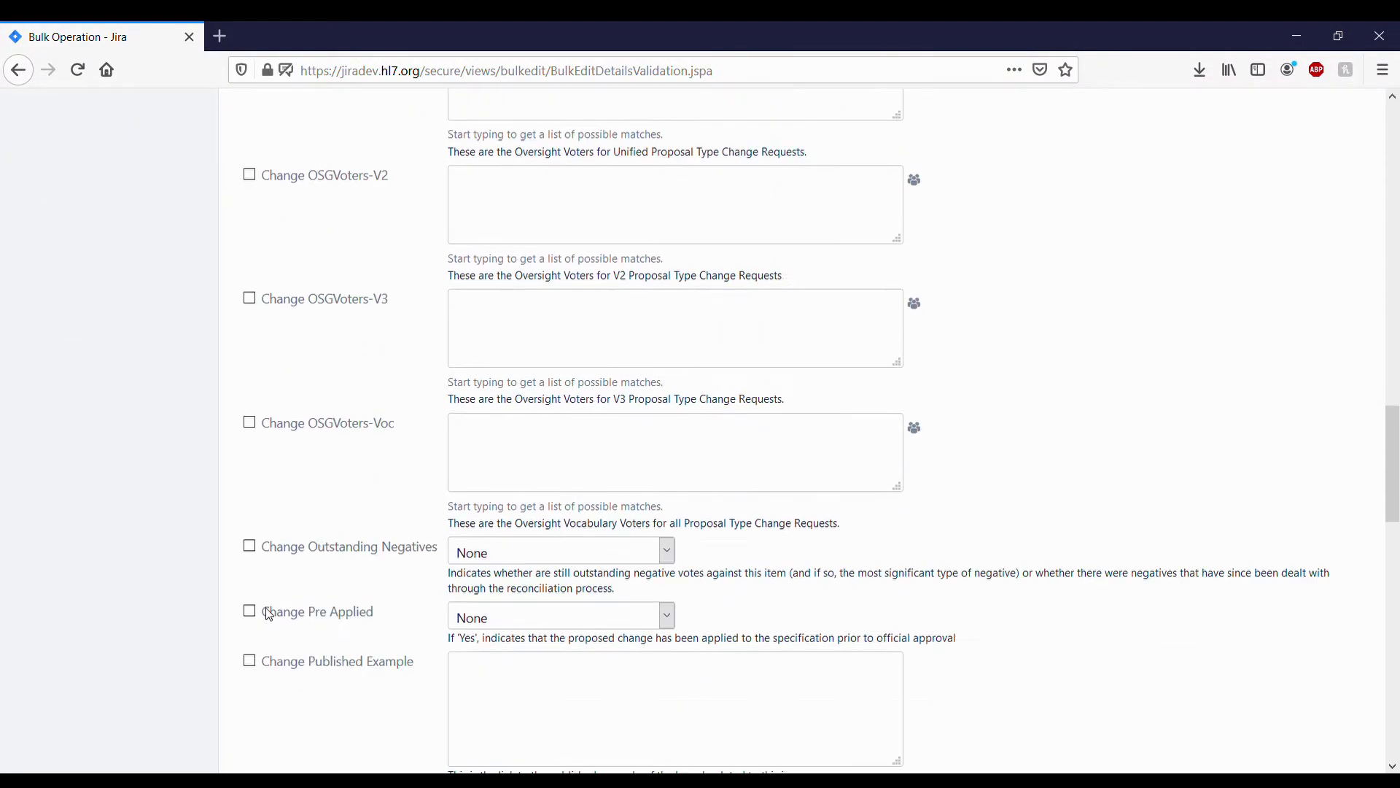
{"action": "scroll", "coordinate": [269, 615], "scroll_direction": "down", "scroll_amount": 2}
{"action": "scroll", "coordinate": [269, 614], "scroll_direction": "down", "scroll_amount": 8}
{"action": "scroll", "coordinate": [269, 614], "scroll_direction": "down", "scroll_amount": 1}
{"action": "scroll", "coordinate": [269, 614], "scroll_direction": "down", "scroll_amount": 7}
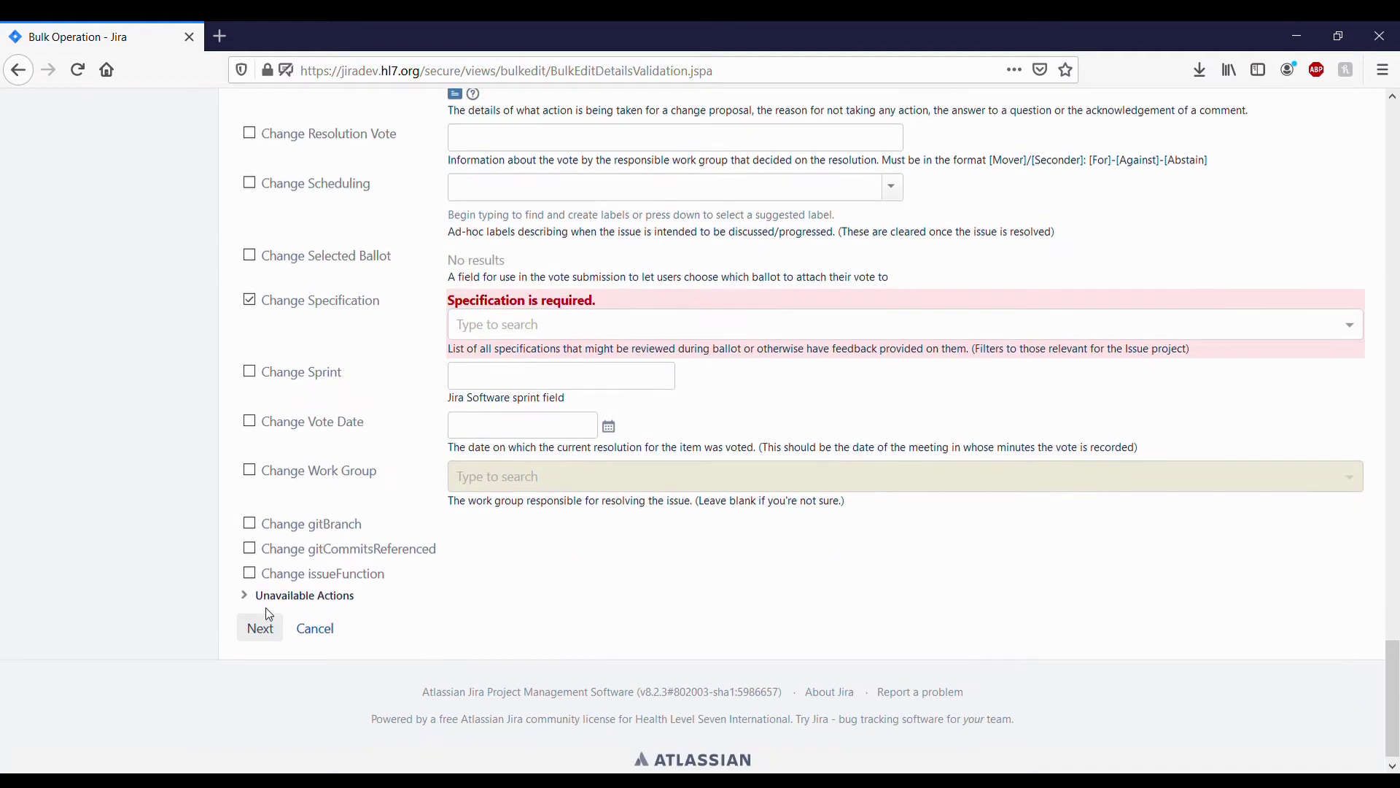
{"action": "left_click", "coordinate": [250, 307]}
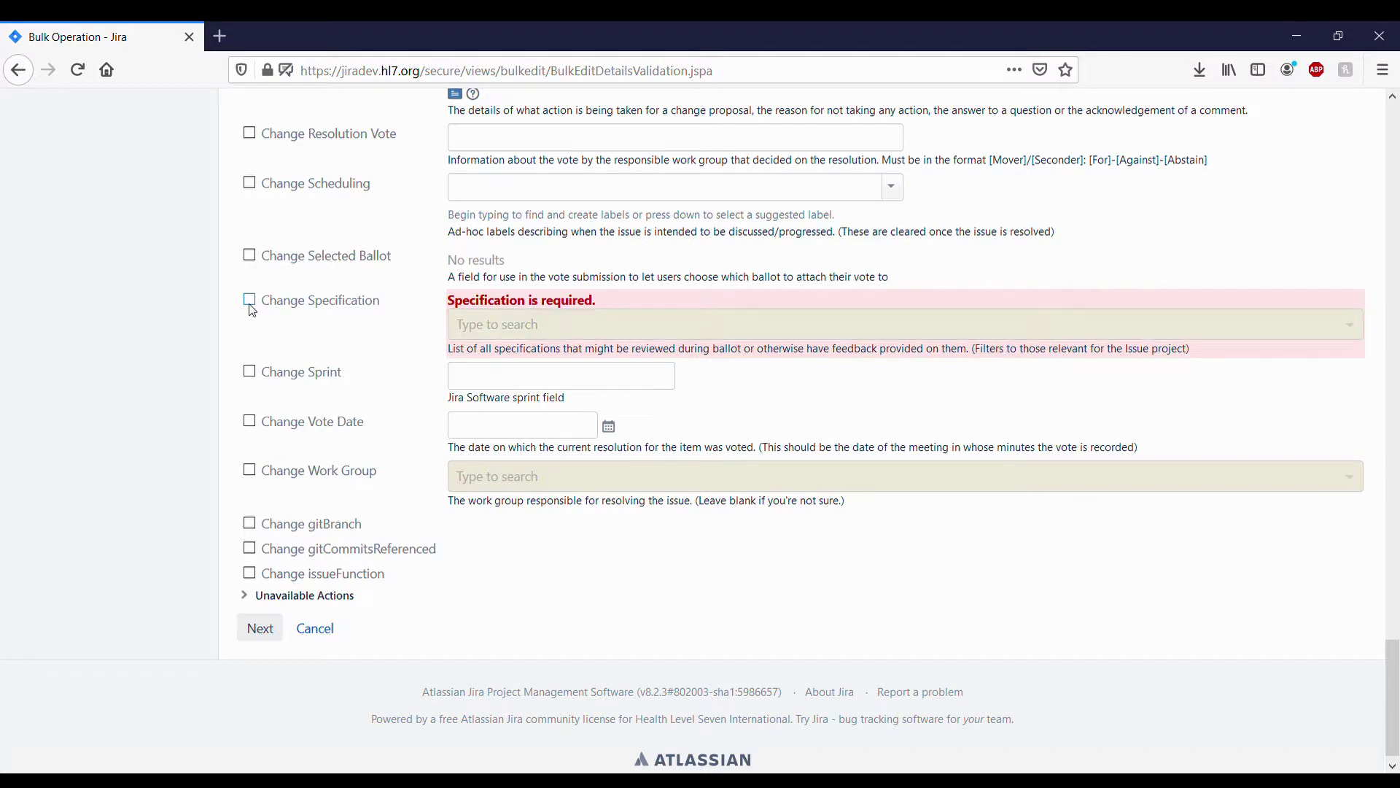
{"action": "left_click", "coordinate": [252, 631]}
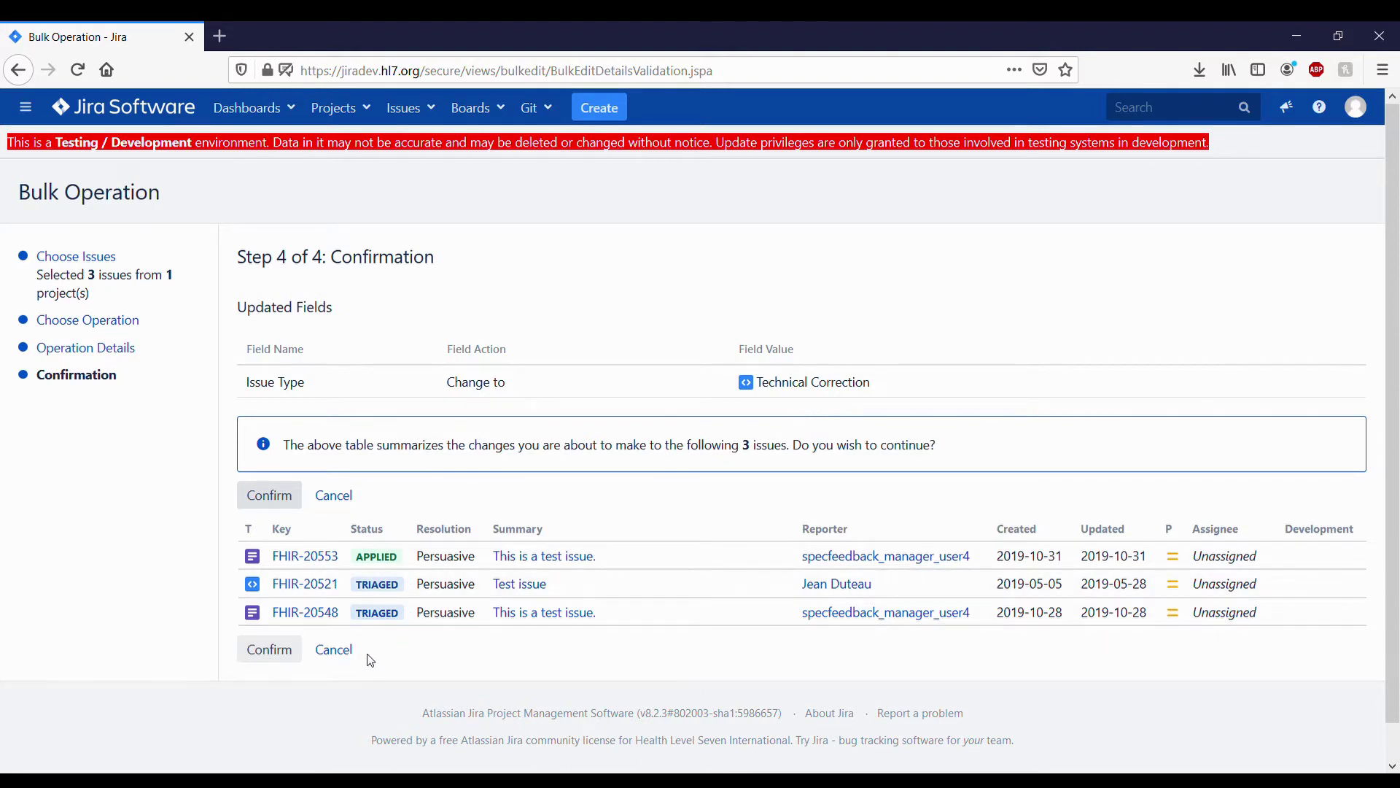
Confirm the Technical Correction issue type change for FHIR-20548, FHIR-20553 and FHIR-20521
{"action": "left_click", "coordinate": [267, 655]}
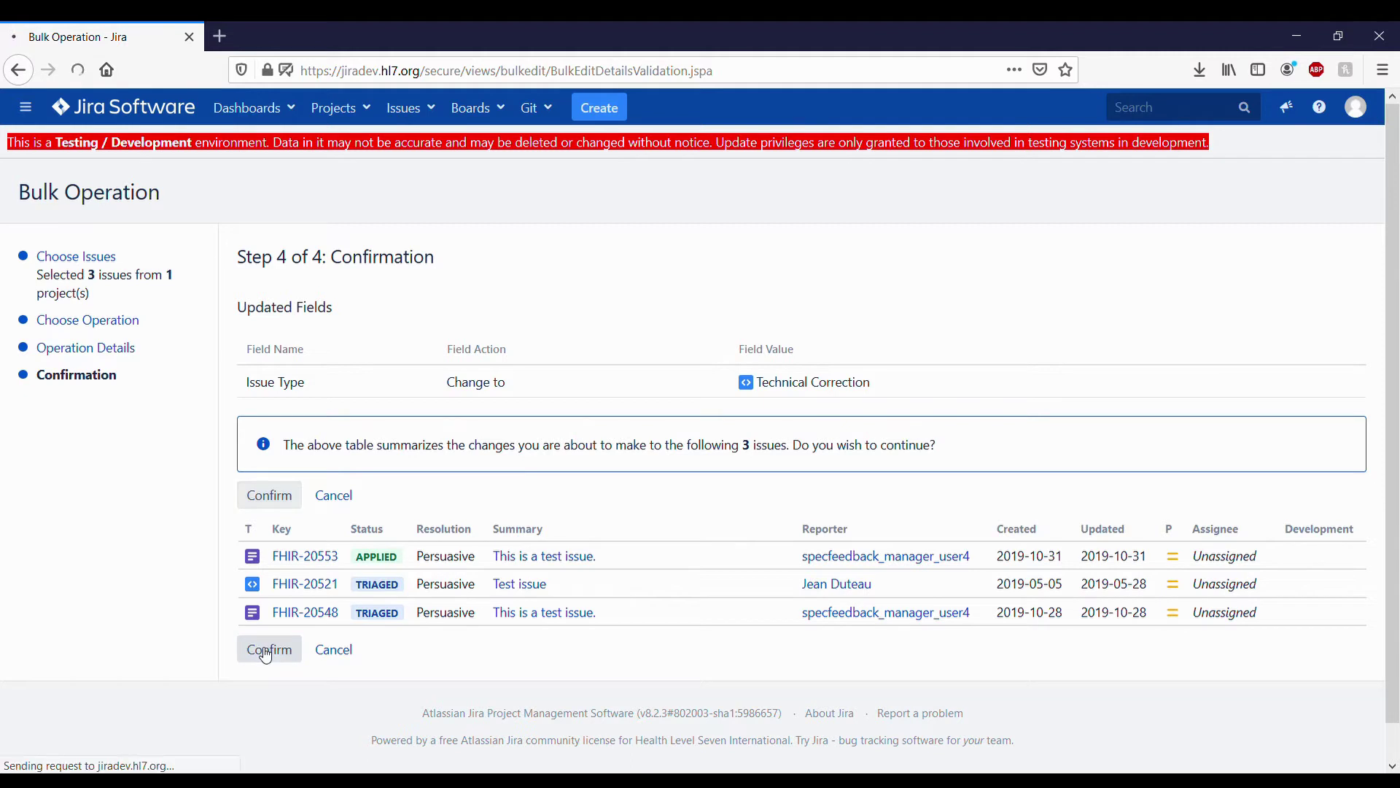